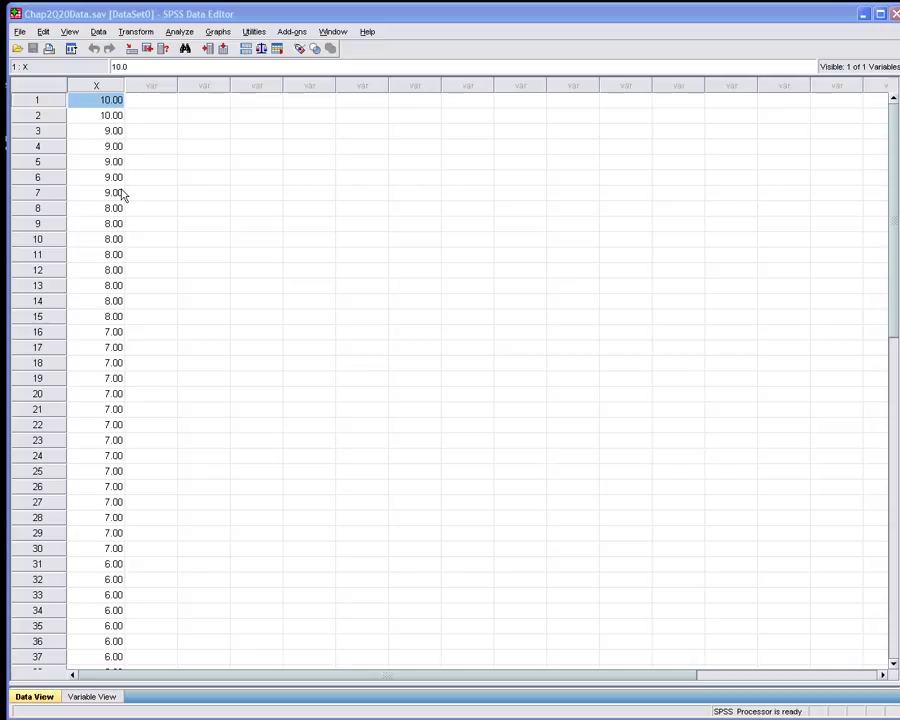
Define a second numeric variable named Y below X and save the data file
{"action": "left_click", "coordinate": [153, 88]}
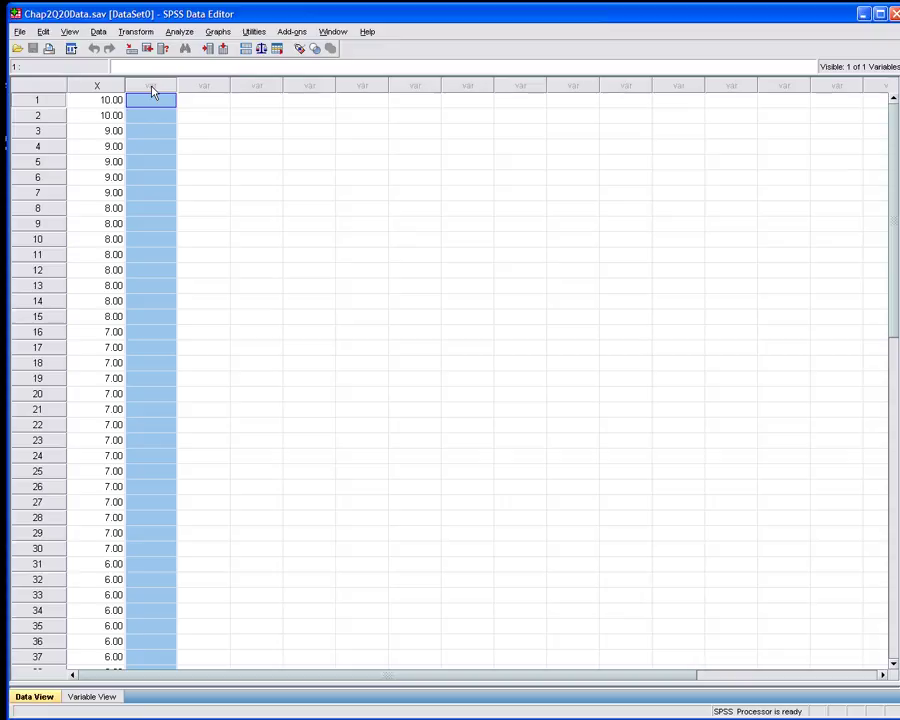
{"action": "left_click", "coordinate": [75, 695]}
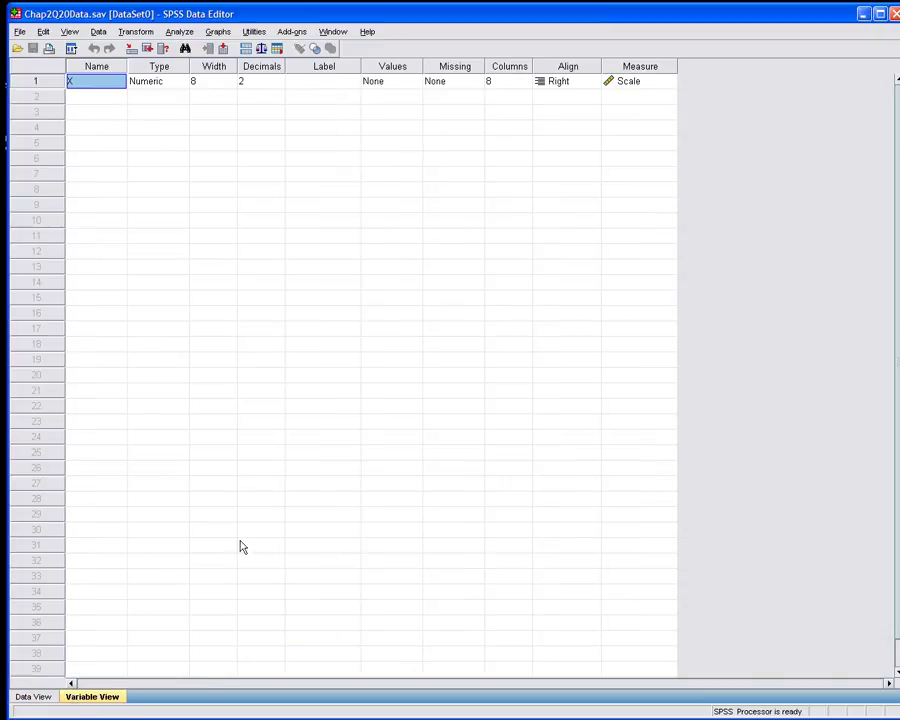
{"action": "left_click", "coordinate": [96, 100]}
{"action": "type", "text": "Y"}
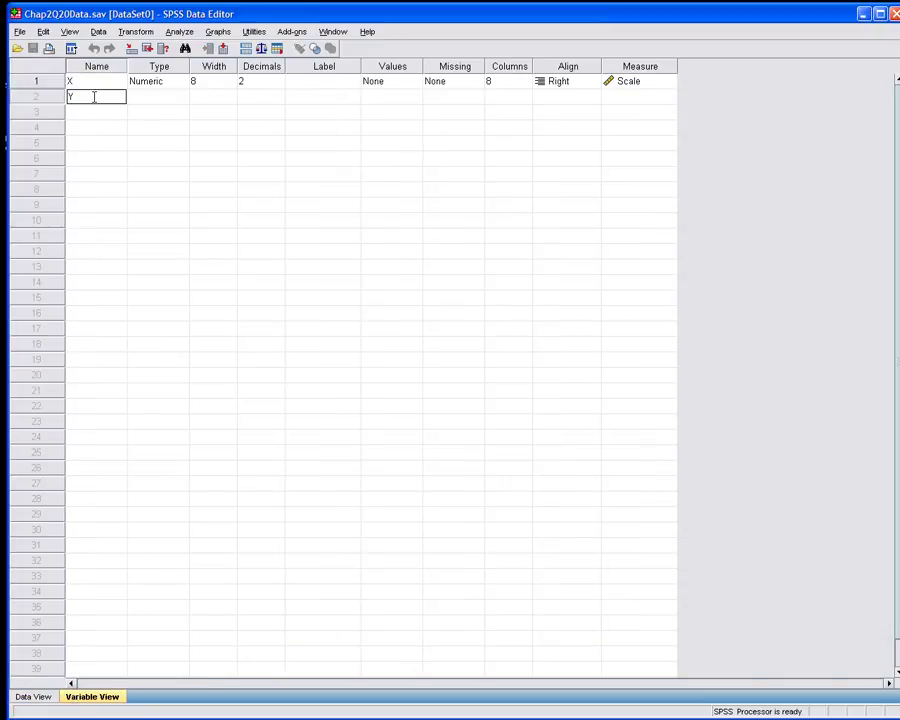
{"action": "left_click", "coordinate": [151, 97]}
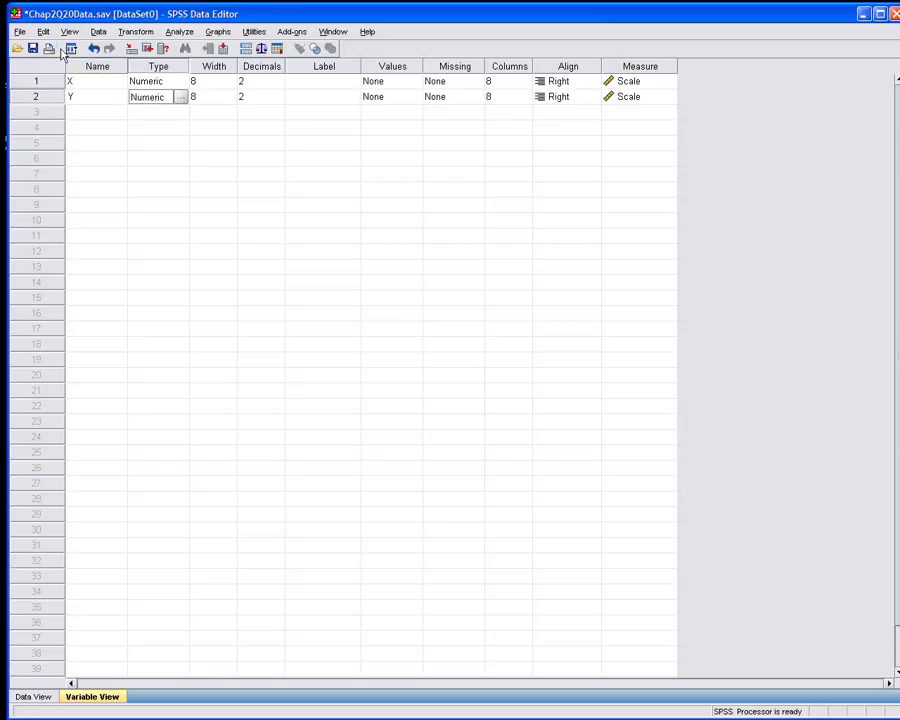
{"action": "left_click", "coordinate": [33, 48]}
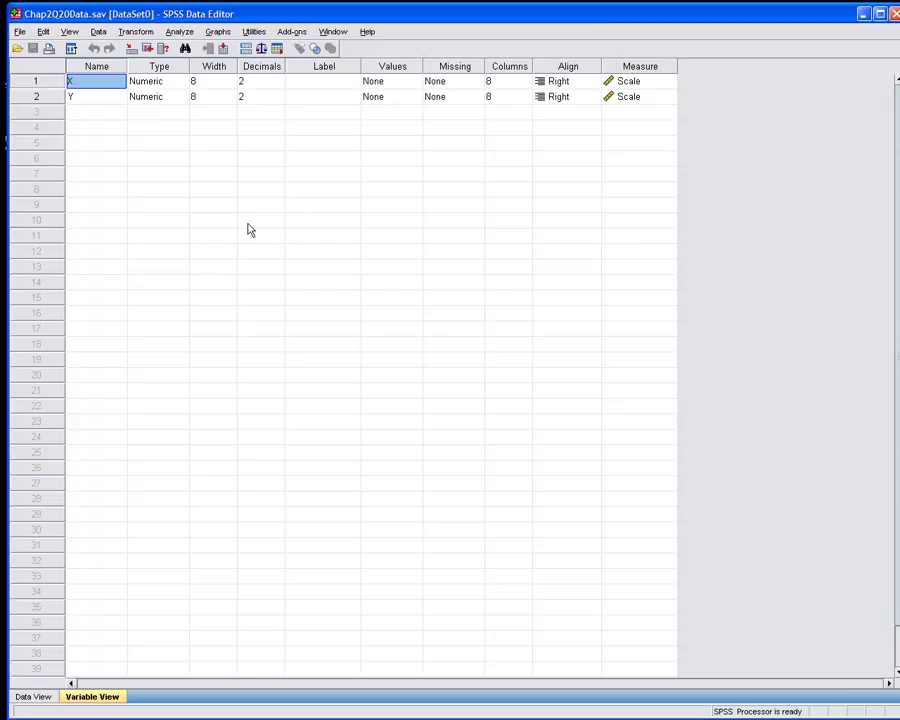
Fill the Y column with 8 in rows 1 to 6 and 4 in rows 7 to 15
{"action": "left_click", "coordinate": [42, 699]}
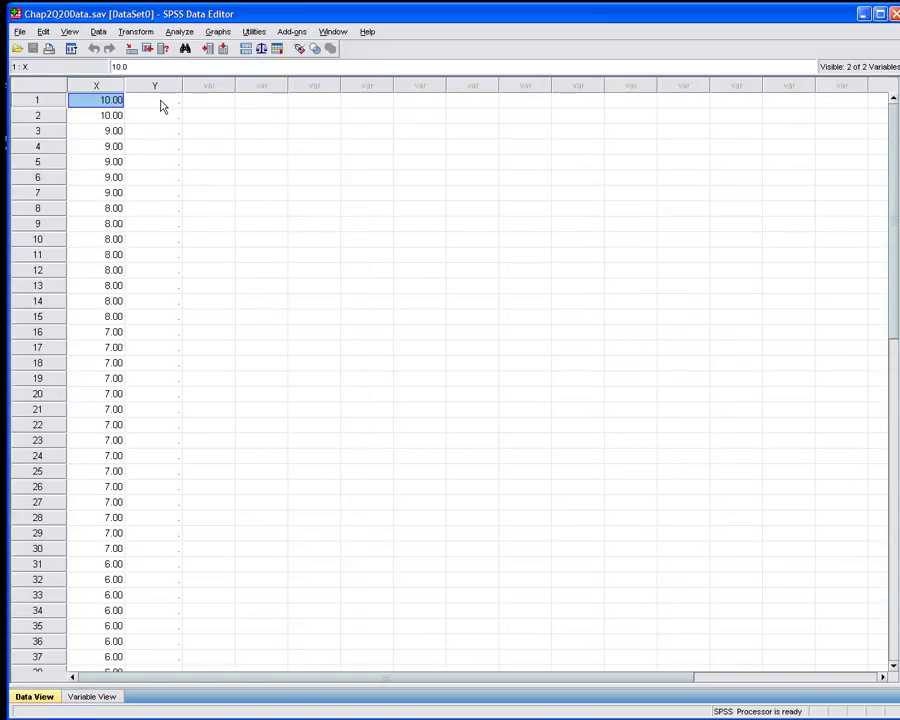
{"action": "left_click", "coordinate": [163, 104]}
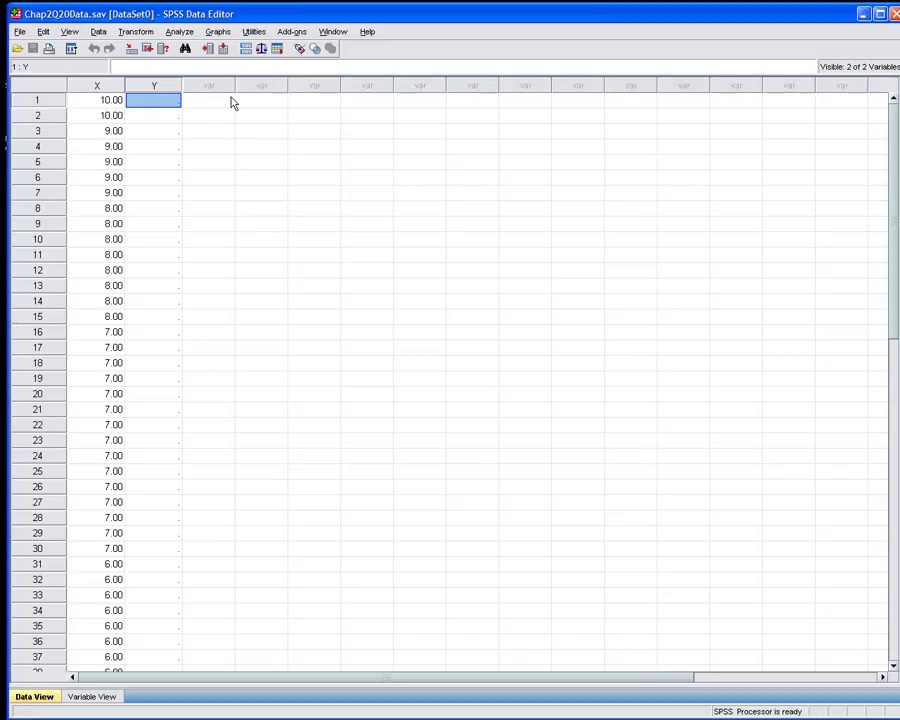
{"action": "type", "text": "8 8 8 8 8 8"}
{"action": "key", "text": "Return"}
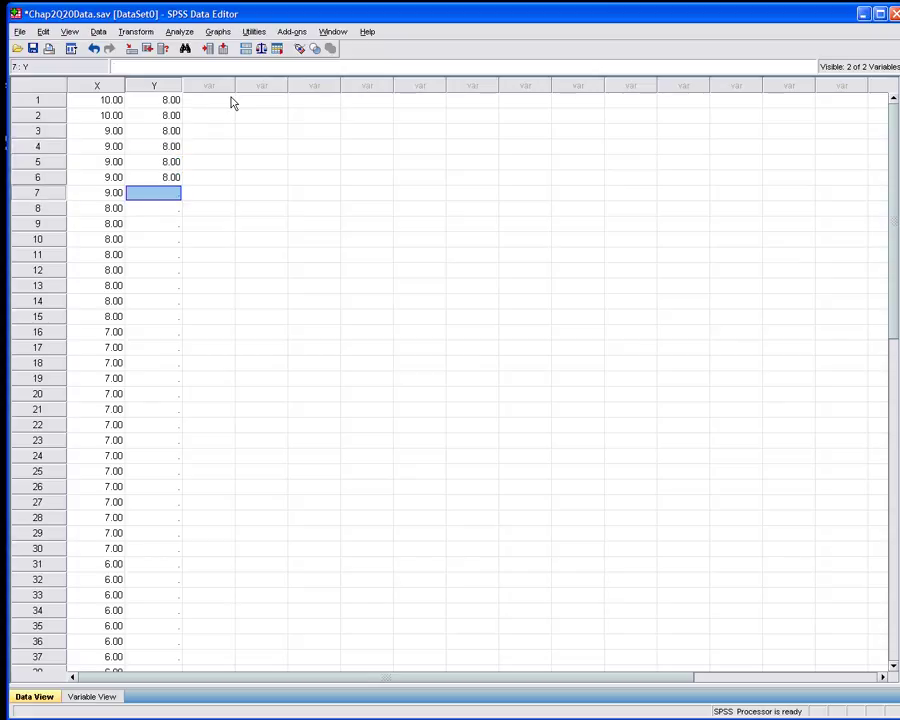
{"action": "type", "text": "4"}
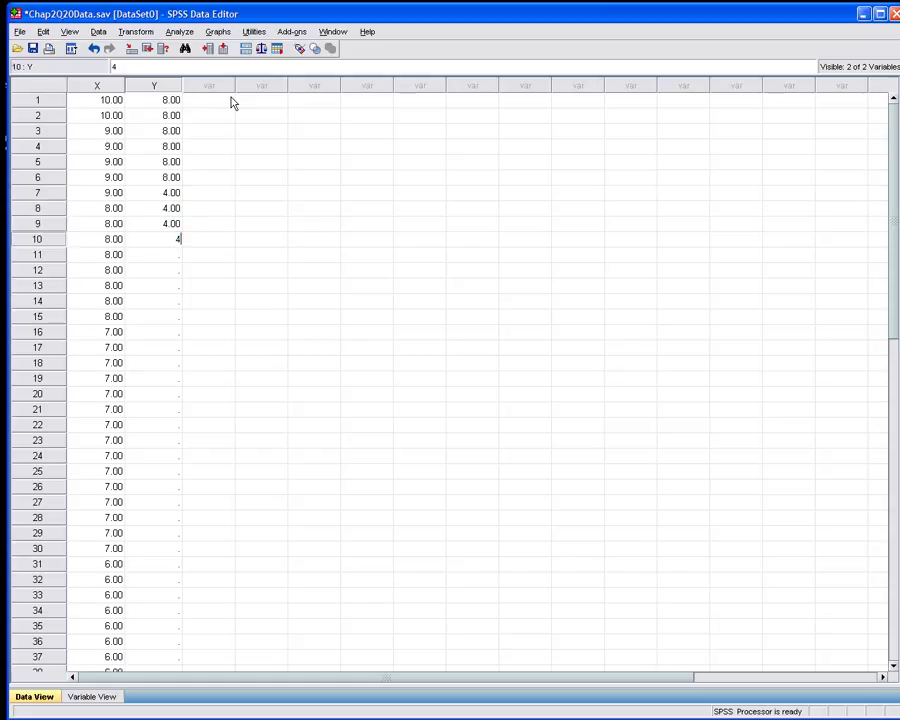
{"action": "type", "text": " 4 4 4 4 4 4 4 4"}
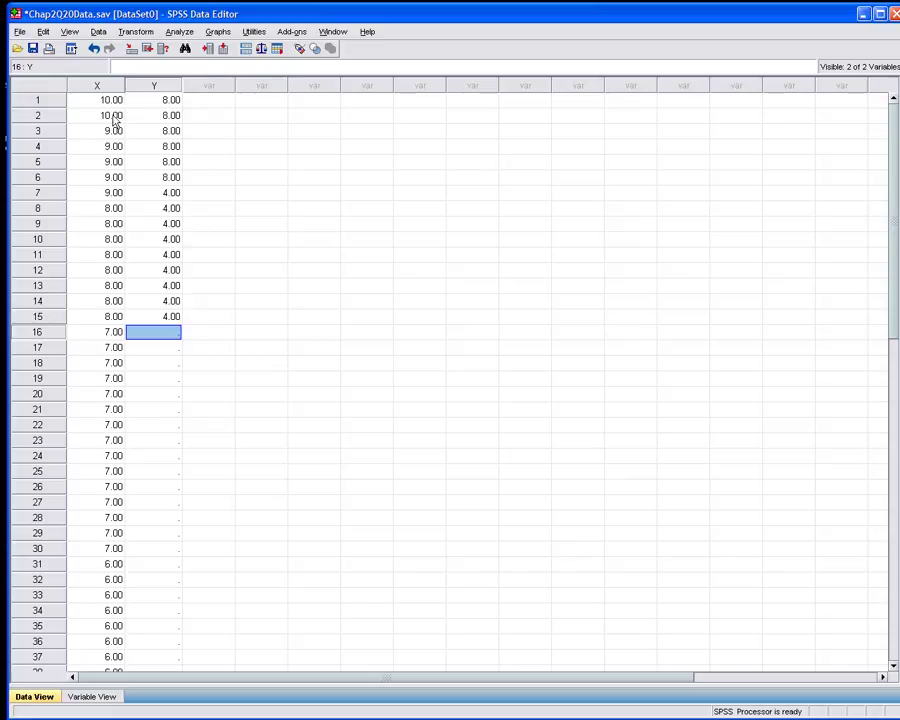
Set up a Frequencies analysis of X with the 10th percentile, mean, median, mode, variance, skewness and kurtosis
{"action": "left_click", "coordinate": [182, 36]}
{"action": "mouse_move", "coordinate": [187, 68]}
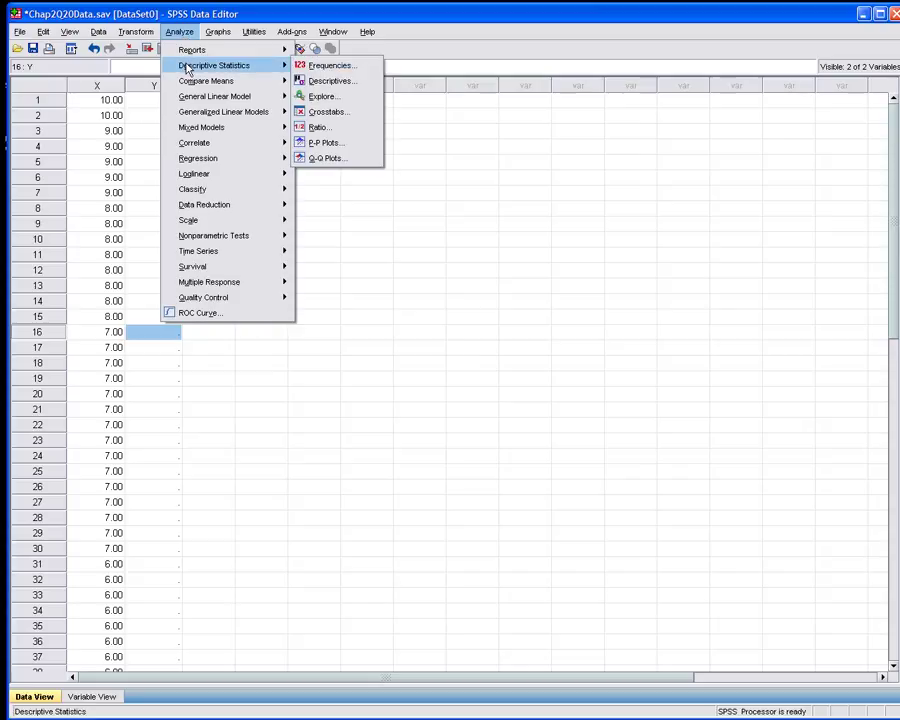
{"action": "left_click", "coordinate": [328, 67]}
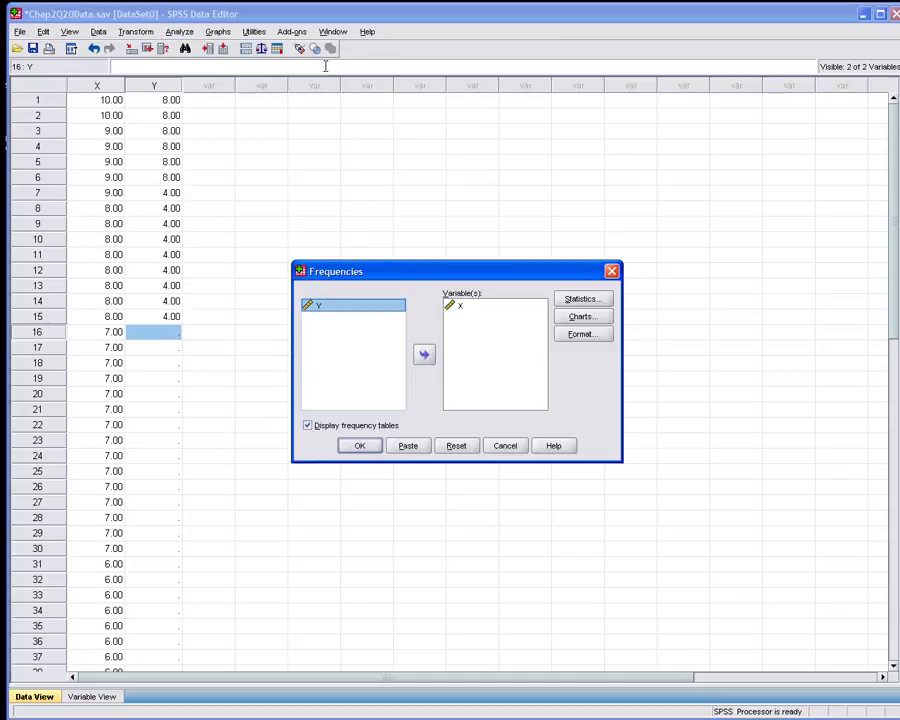
{"action": "left_click", "coordinate": [456, 308]}
{"action": "left_click", "coordinate": [424, 355]}
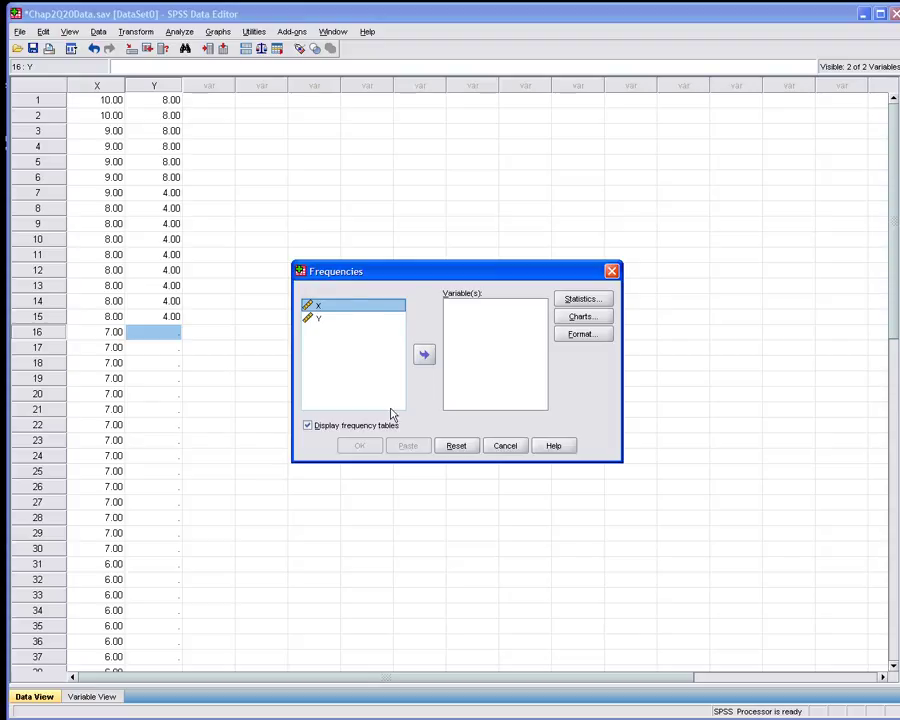
{"action": "left_click", "coordinate": [424, 356]}
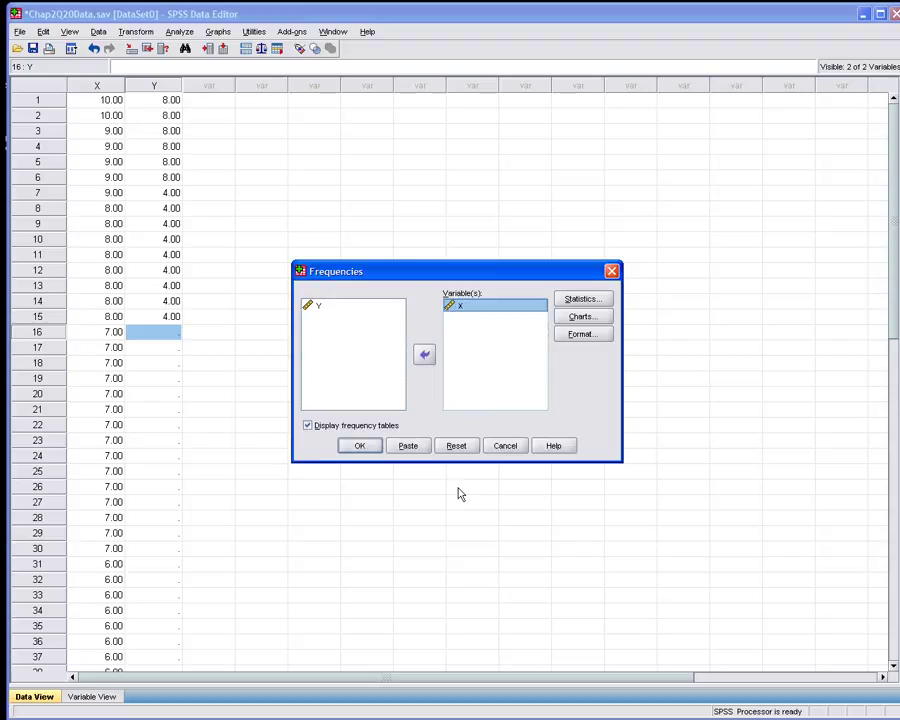
{"action": "left_click", "coordinate": [572, 303]}
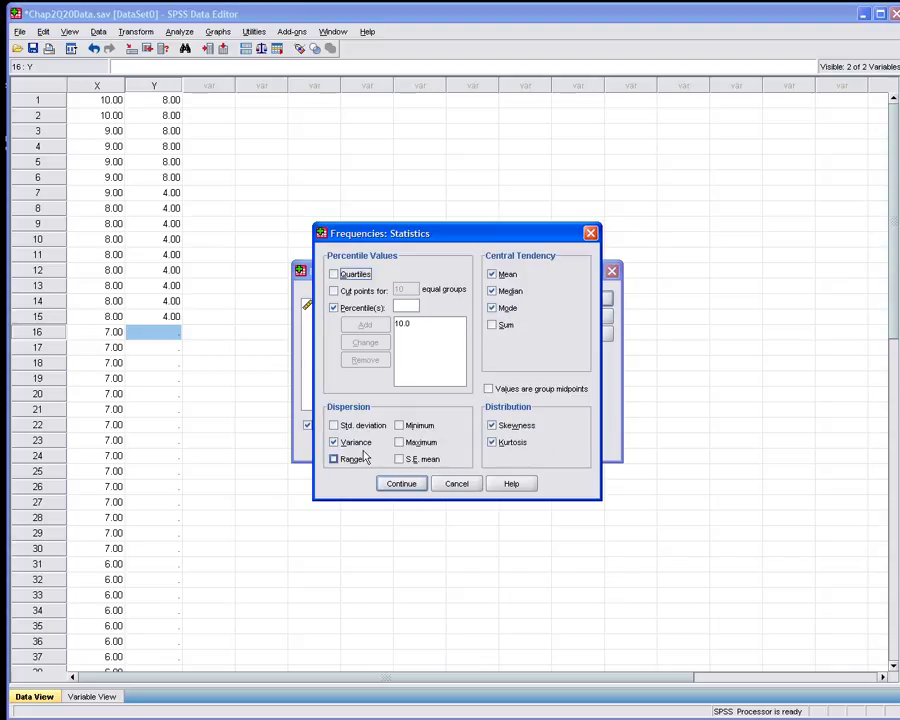
{"action": "left_click", "coordinate": [403, 486]}
Add a histogram with normal curve to the Frequencies analysis of X and run it
{"action": "left_click", "coordinate": [583, 318]}
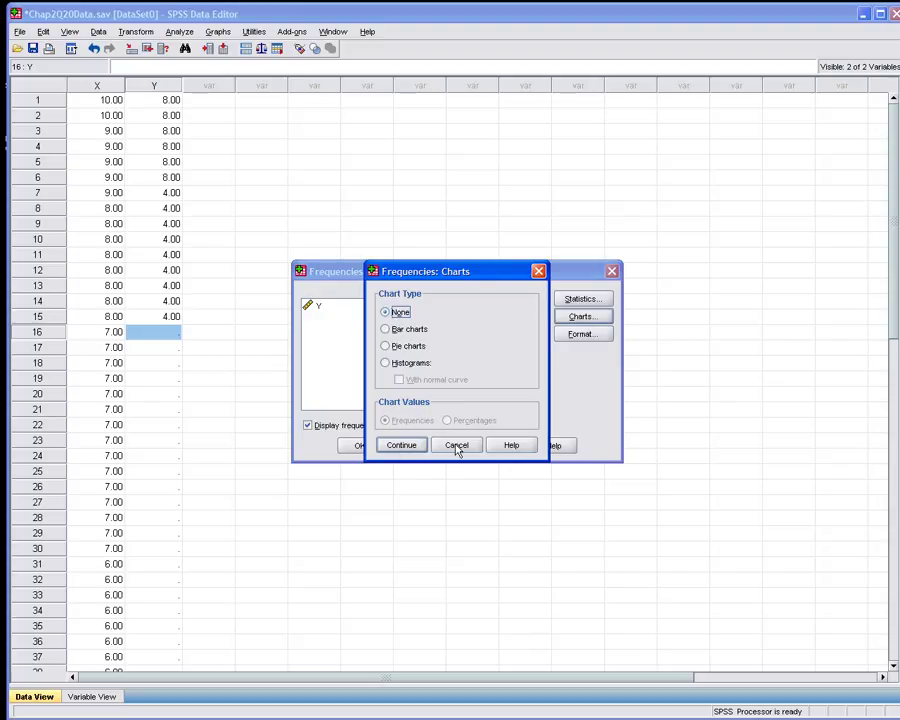
{"action": "left_click", "coordinate": [386, 363]}
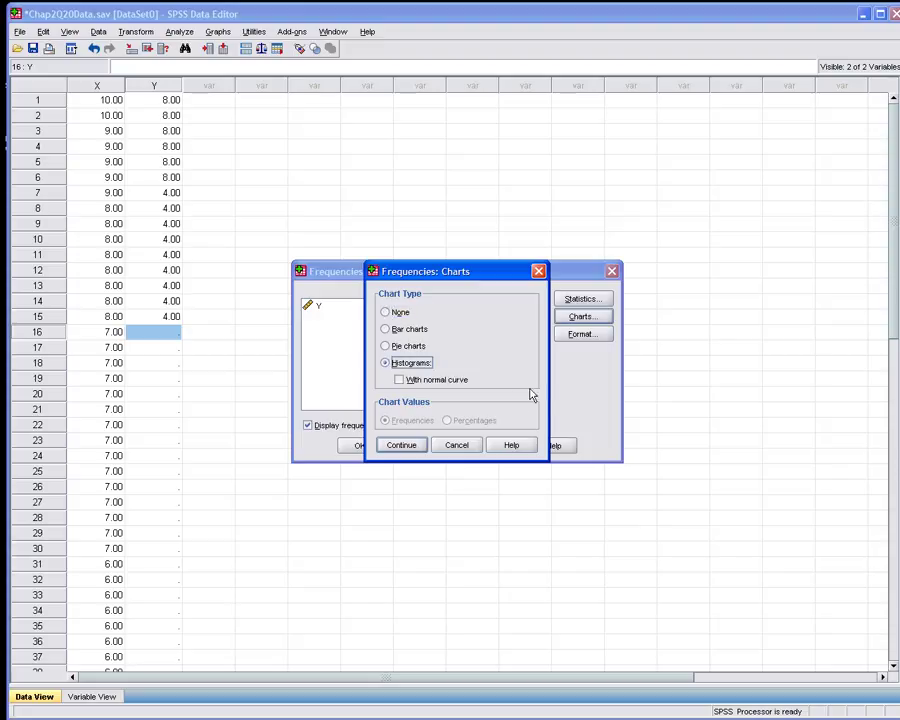
{"action": "left_click", "coordinate": [399, 379]}
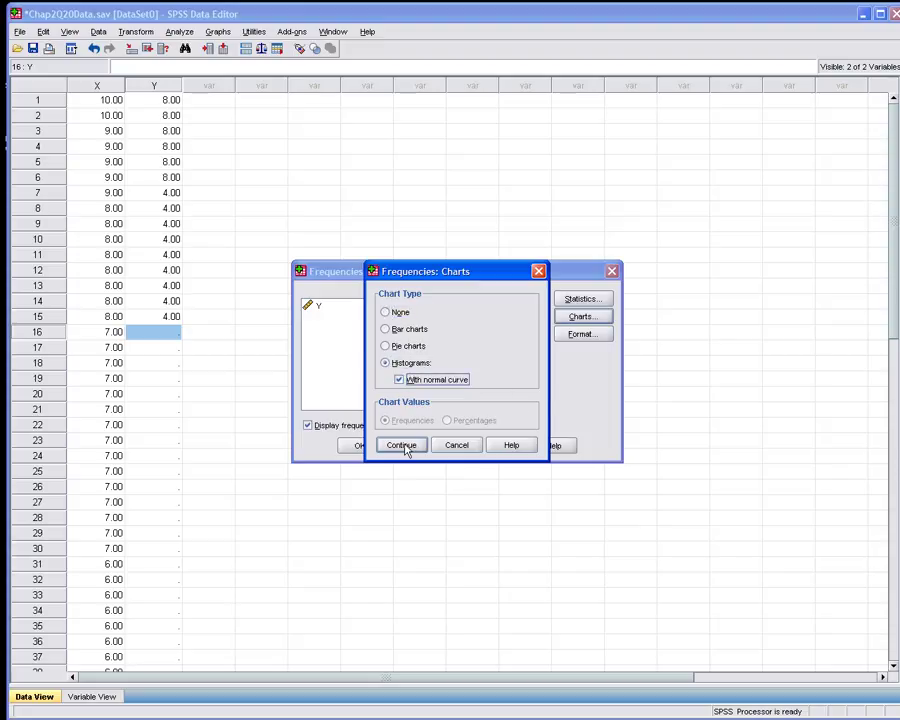
{"action": "left_click", "coordinate": [405, 447]}
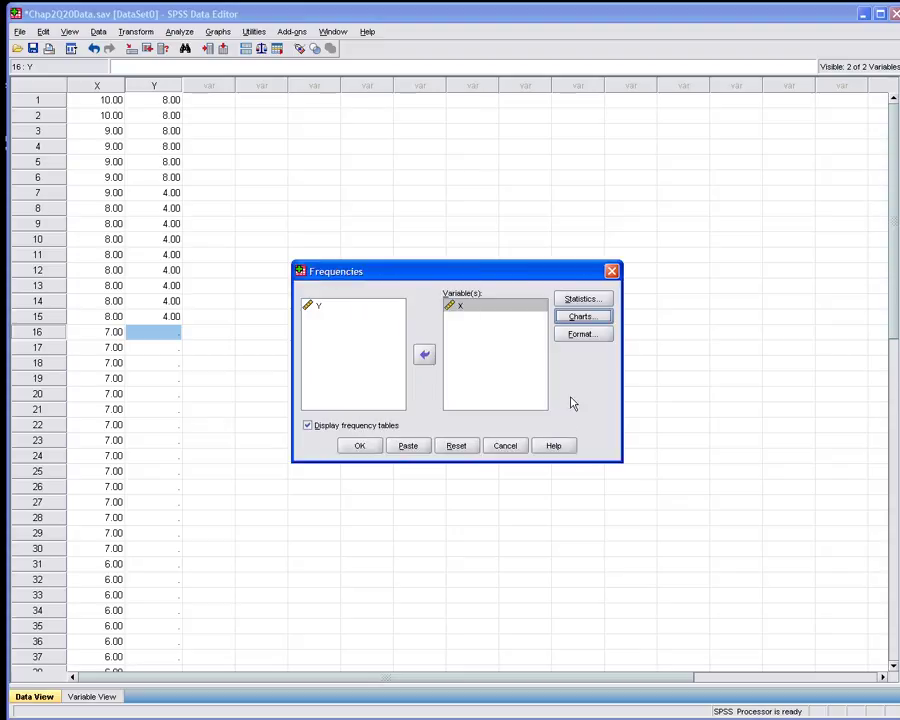
{"action": "left_click_drag", "start_coordinate": [398, 273], "coordinate": [450, 242]}
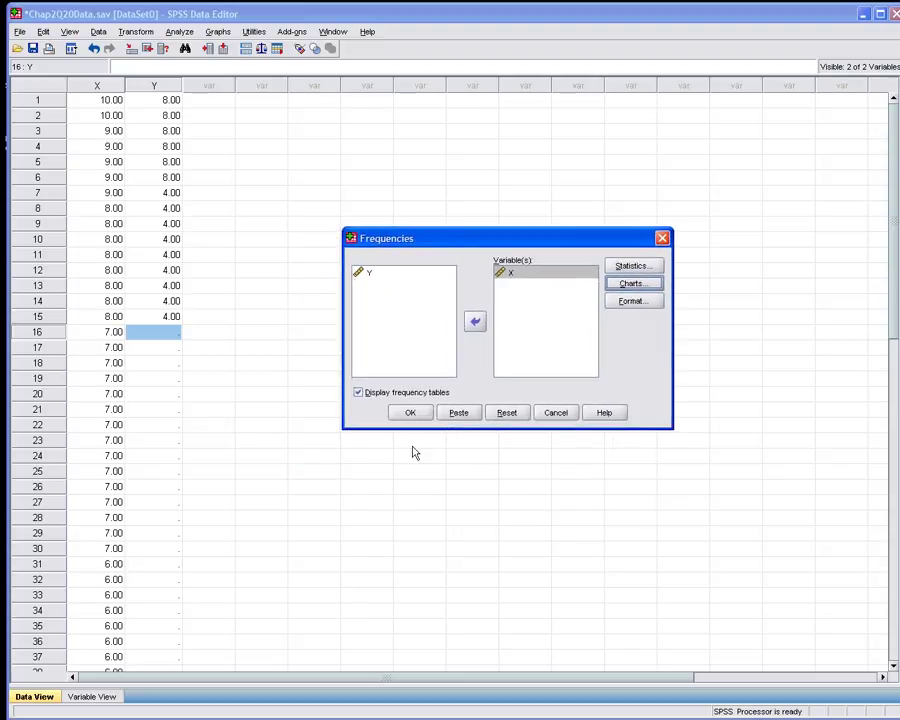
{"action": "left_click", "coordinate": [409, 418]}
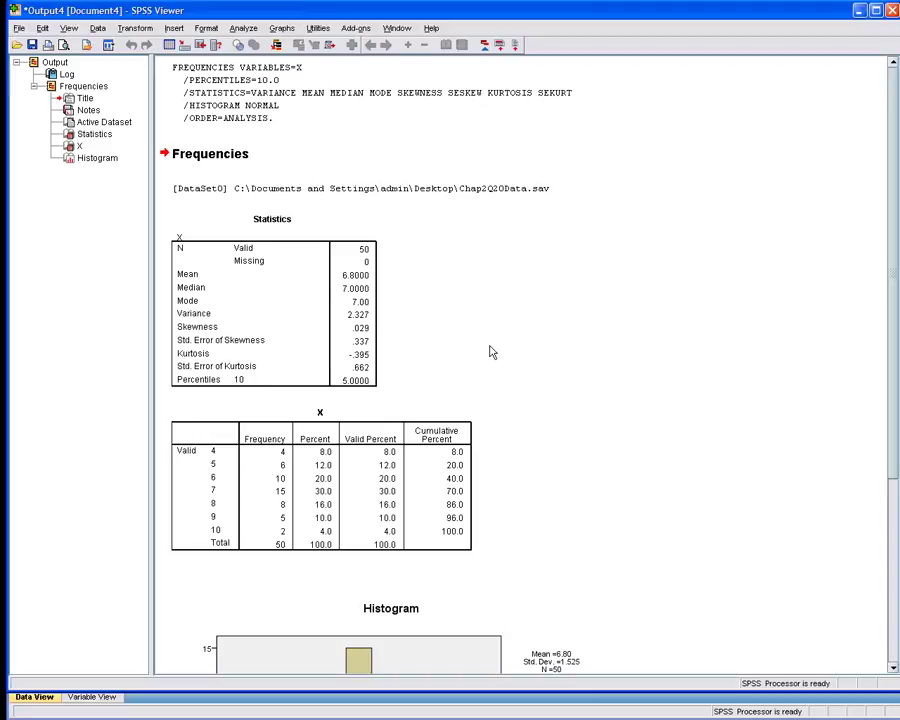
Examine the frequencies output for X, including the histogram, the frequency table and the statistics table
{"action": "scroll", "coordinate": [492, 352], "scroll_direction": "down", "scroll_amount": 6}
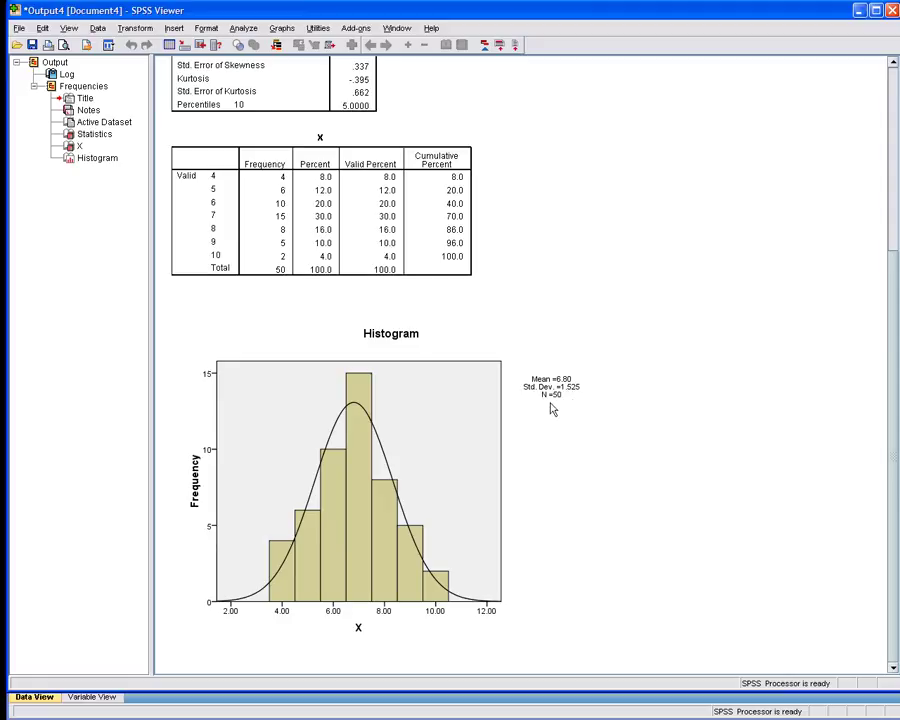
{"action": "scroll", "coordinate": [527, 460], "scroll_direction": "up", "scroll_amount": 4}
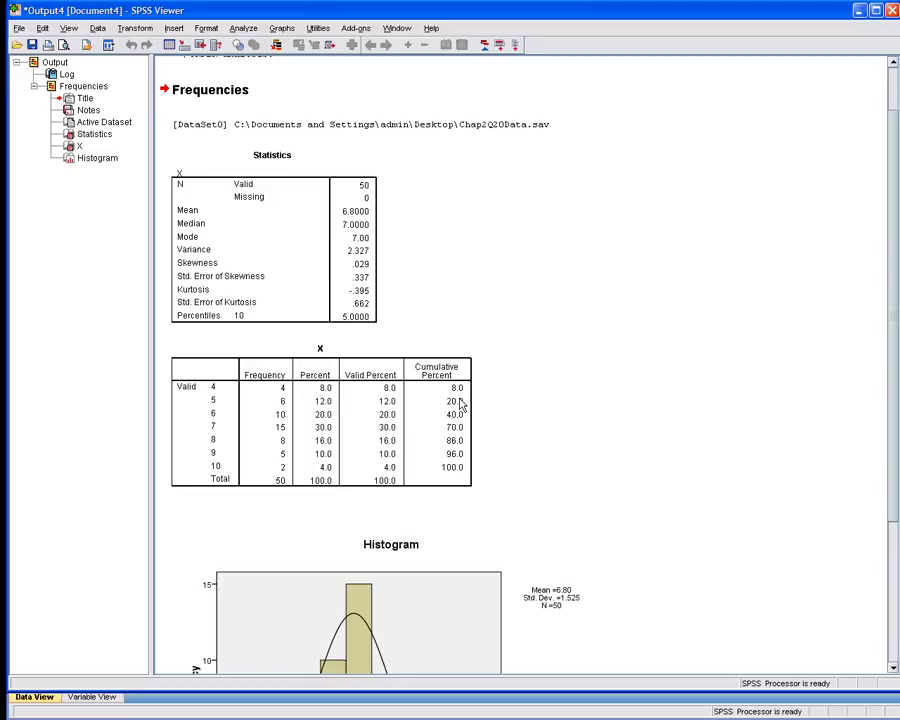
{"action": "scroll", "coordinate": [545, 338], "scroll_direction": "up", "scroll_amount": 2}
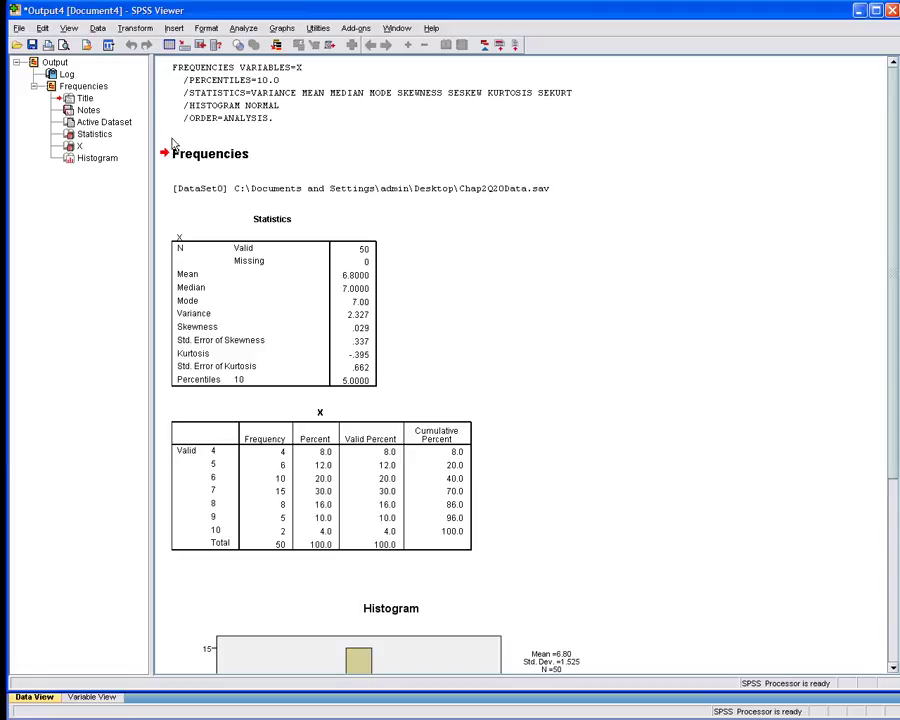
{"action": "left_click_drag", "start_coordinate": [678, 18], "coordinate": [0, 104]}
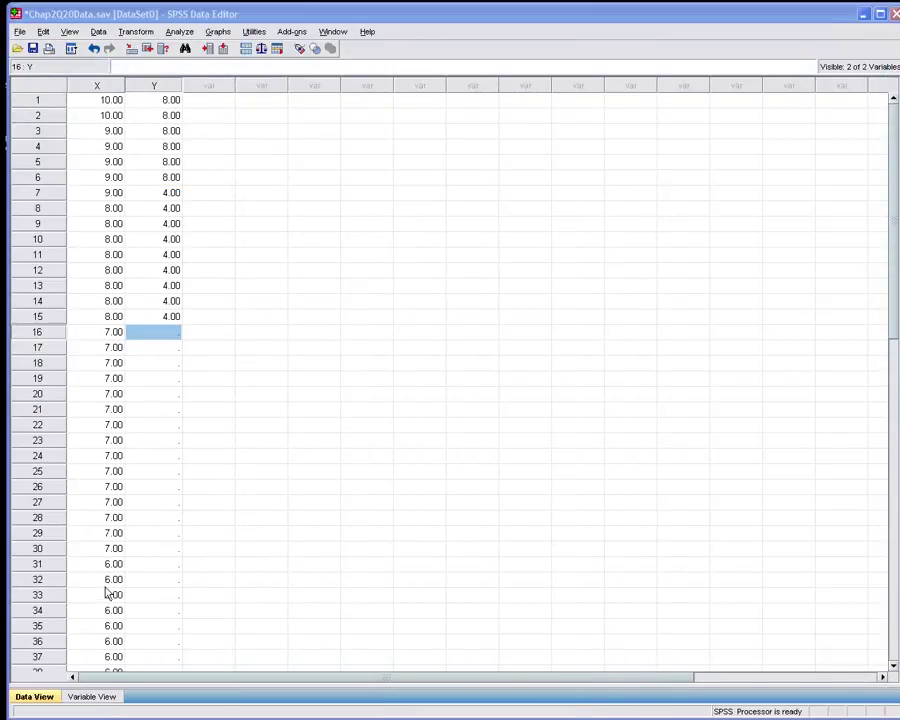
{"action": "left_click_drag", "start_coordinate": [0, 100], "coordinate": [582, 27]}
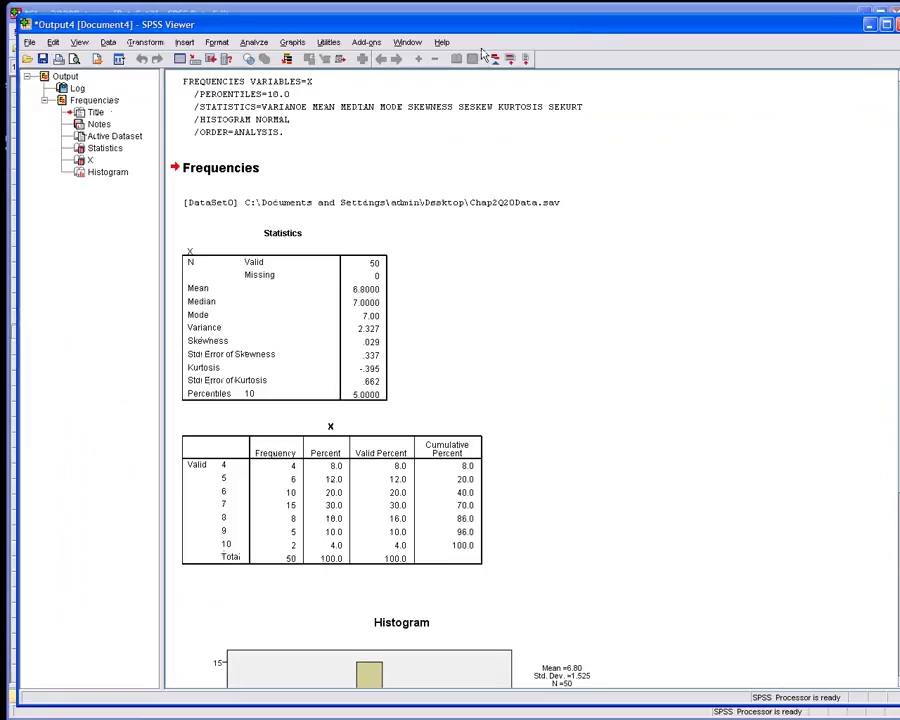
{"action": "left_click", "coordinate": [251, 44]}
{"action": "mouse_move", "coordinate": [265, 76]}
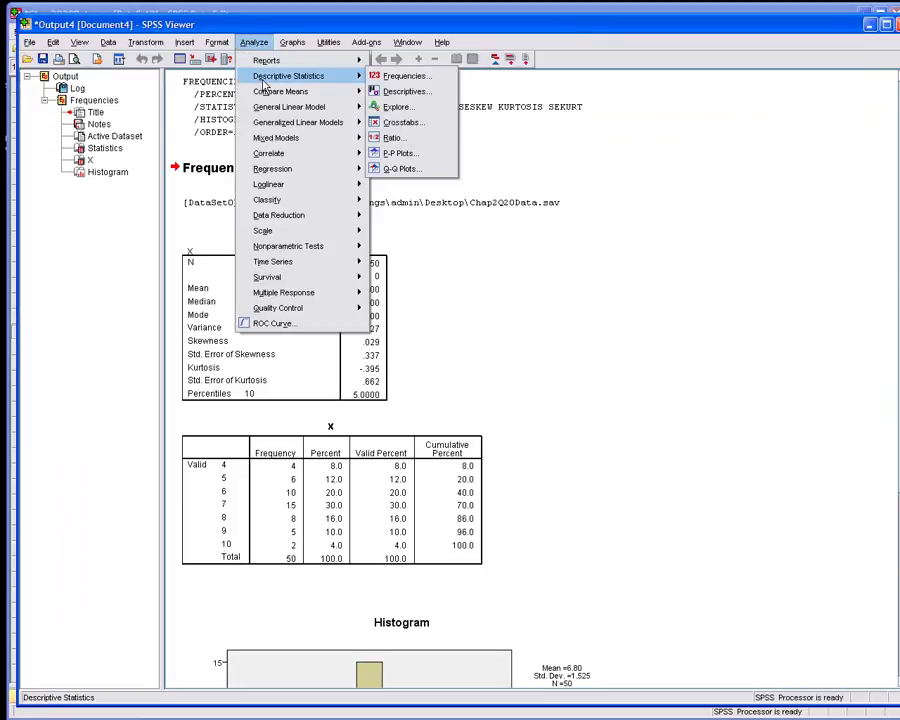
{"action": "left_click", "coordinate": [407, 79]}
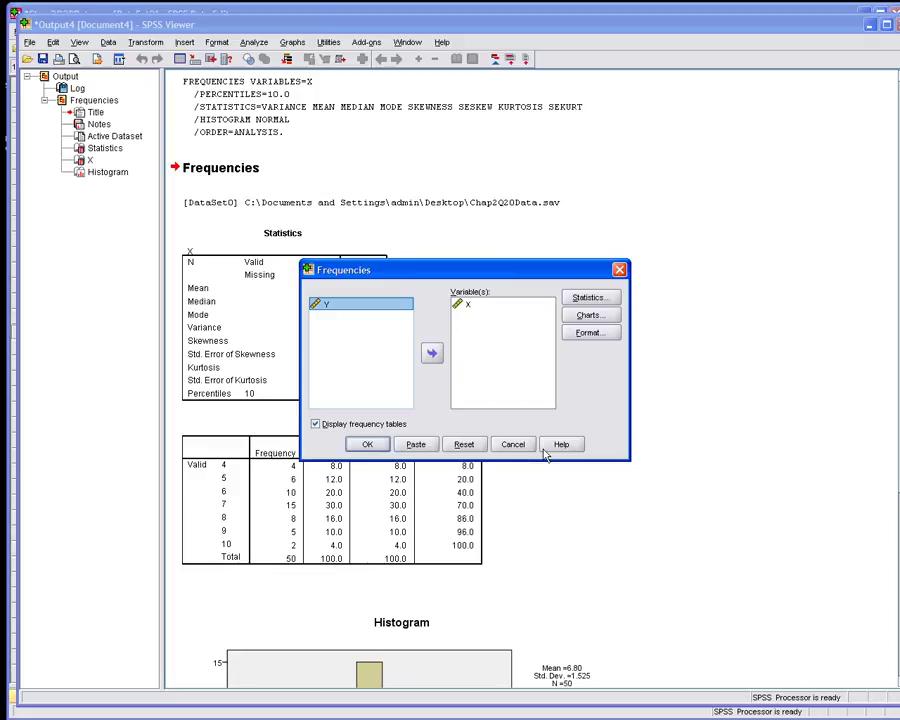
{"action": "left_click", "coordinate": [513, 447]}
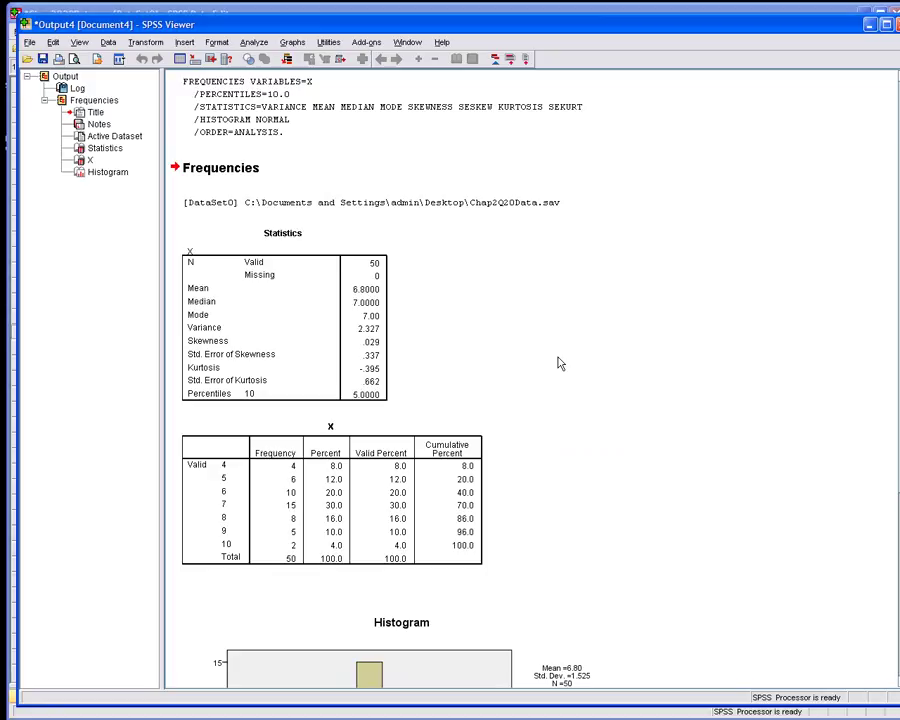
Move the output window out of the way to bring the data editor back into view
{"action": "double_click", "coordinate": [475, 26]}
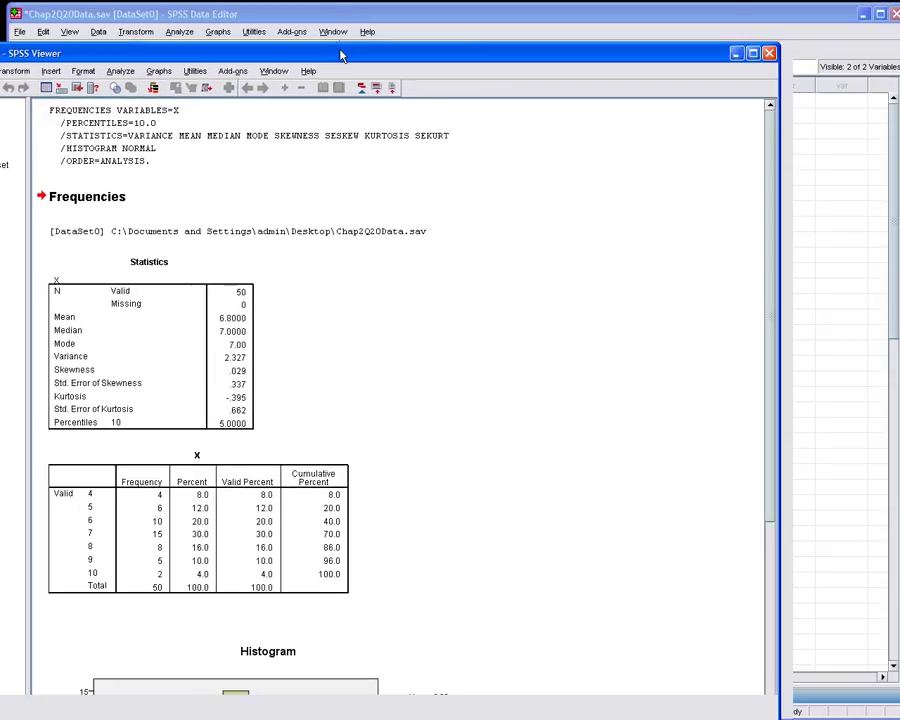
{"action": "left_click", "coordinate": [215, 7]}
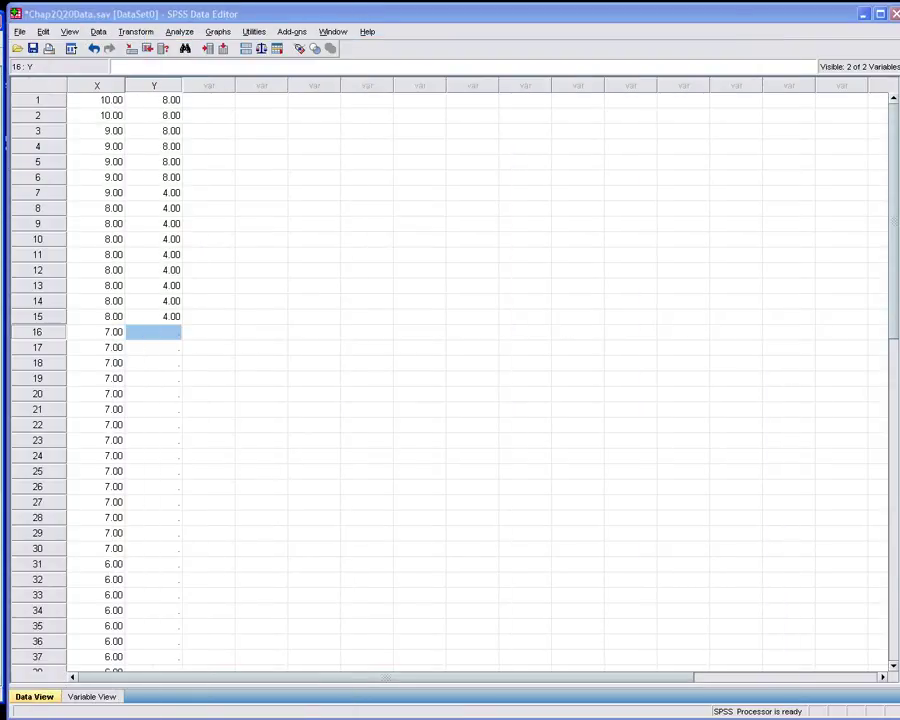